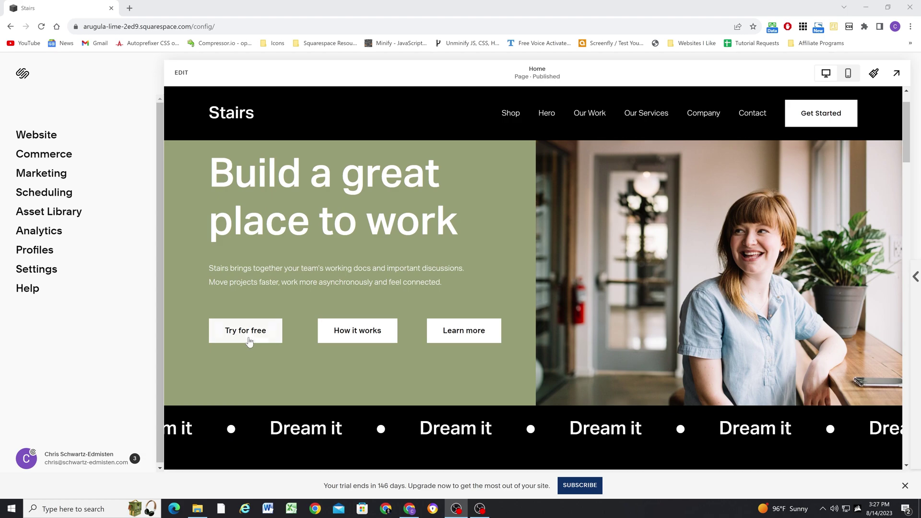
Check which button styles the Try for free, How it works and Learn more buttons use on the home page
left_click(181, 73)
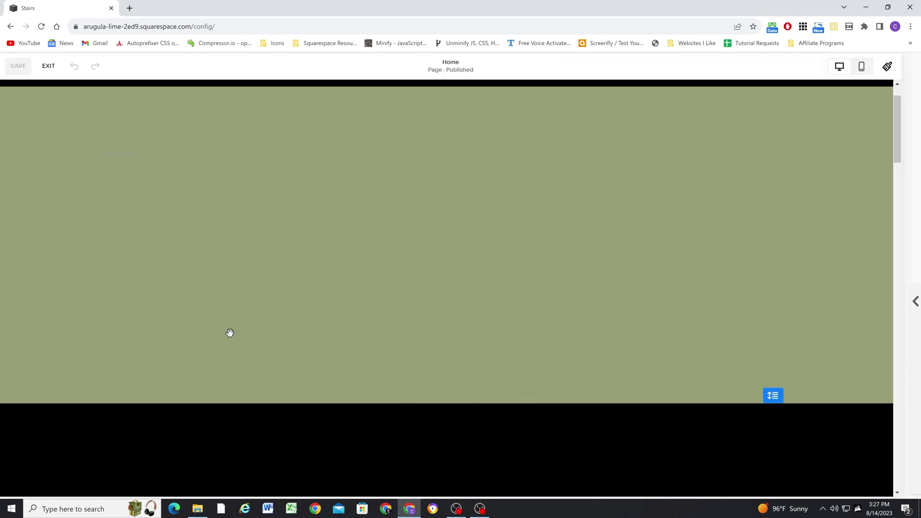
left_click(184, 333)
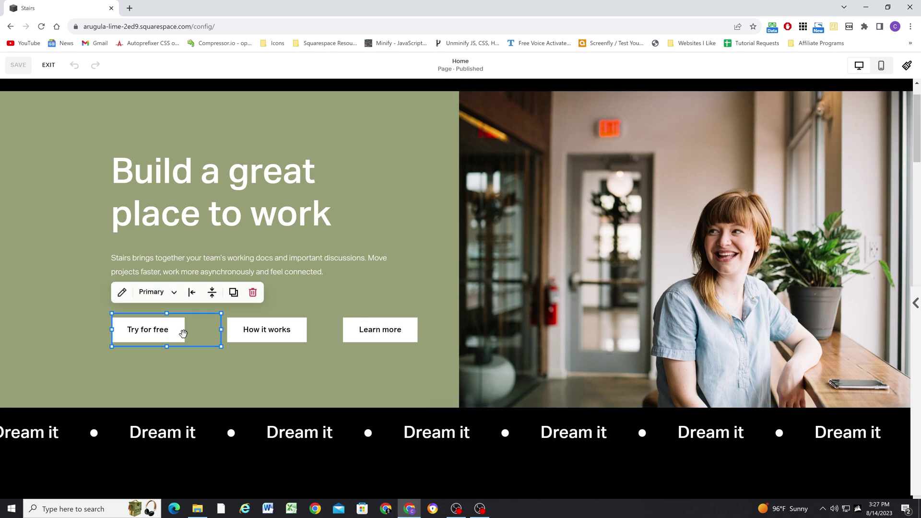
left_click(263, 328)
left_click(391, 331)
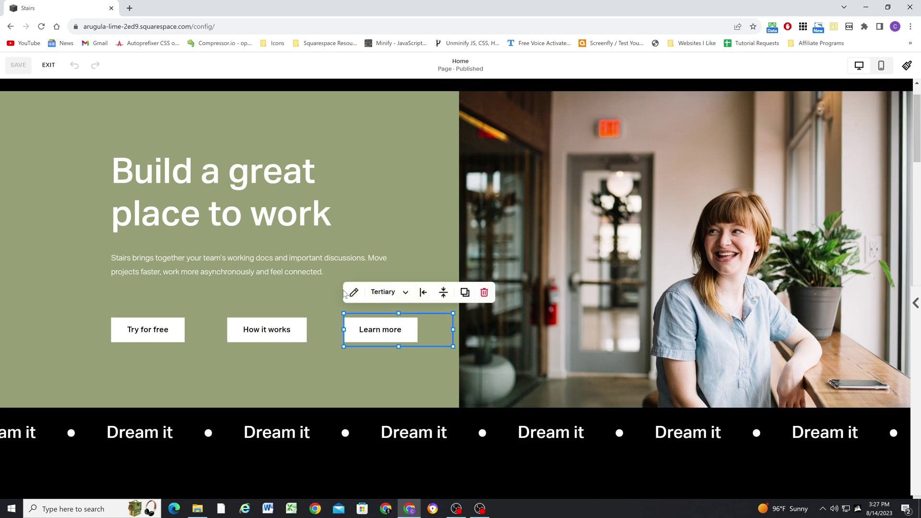
left_click(88, 259)
scroll(72, 192, "up", 1)
left_click(50, 66)
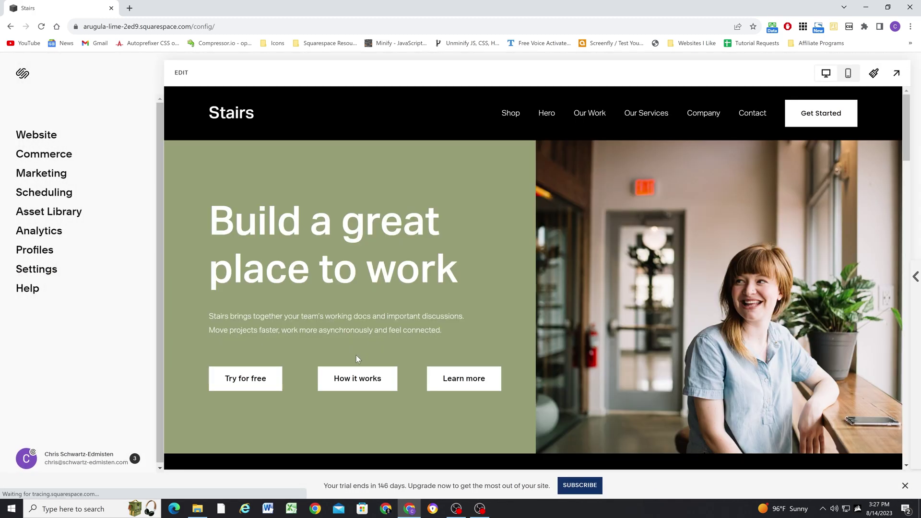
scroll(356, 355, "down", 1)
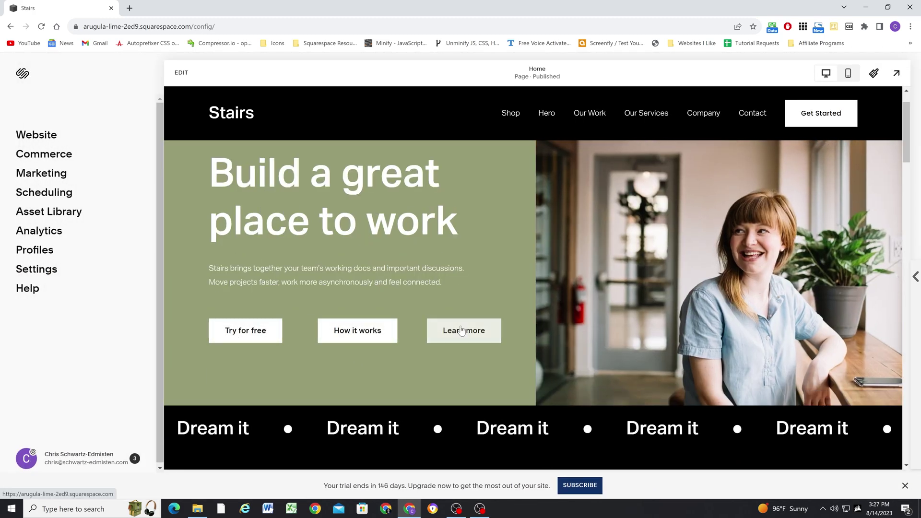
scroll(191, 238, "up", 1)
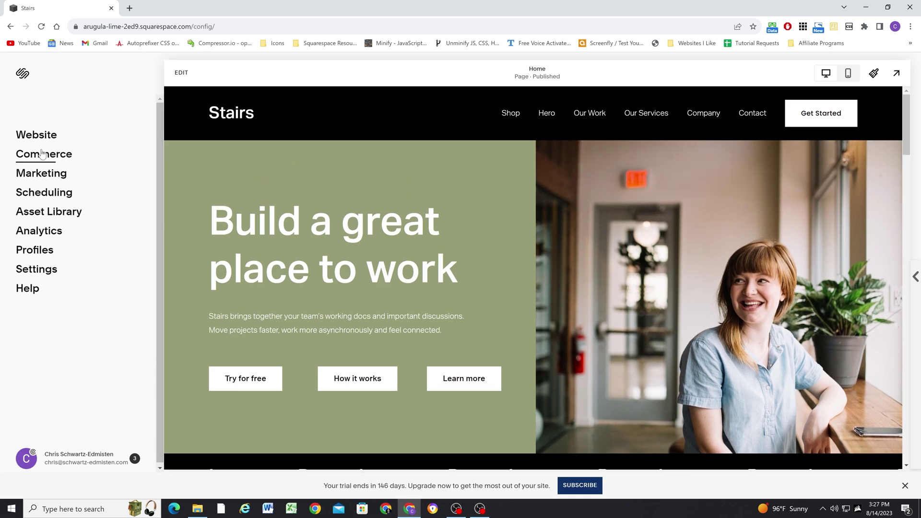
Review the Buttons shape options and the Primary and Secondary tabs, then return to the Site Styles list
left_click(871, 75)
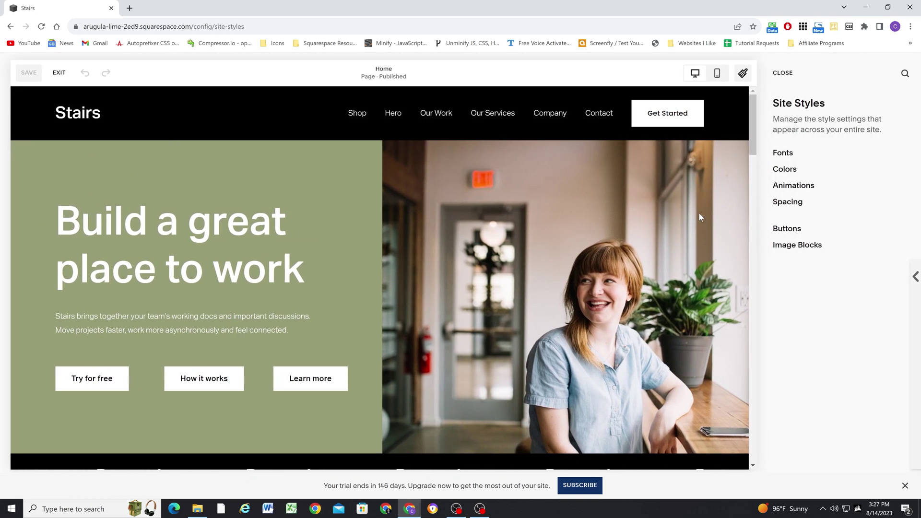
left_click(788, 230)
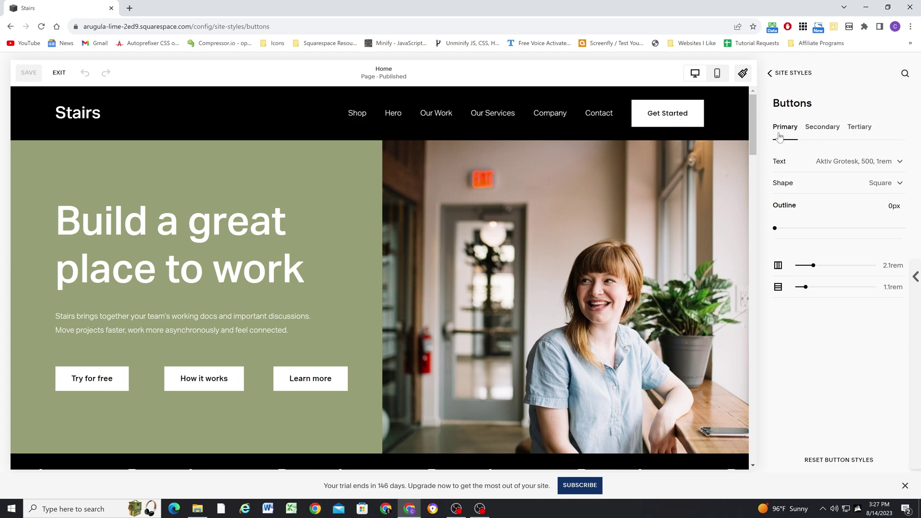
left_click(836, 184)
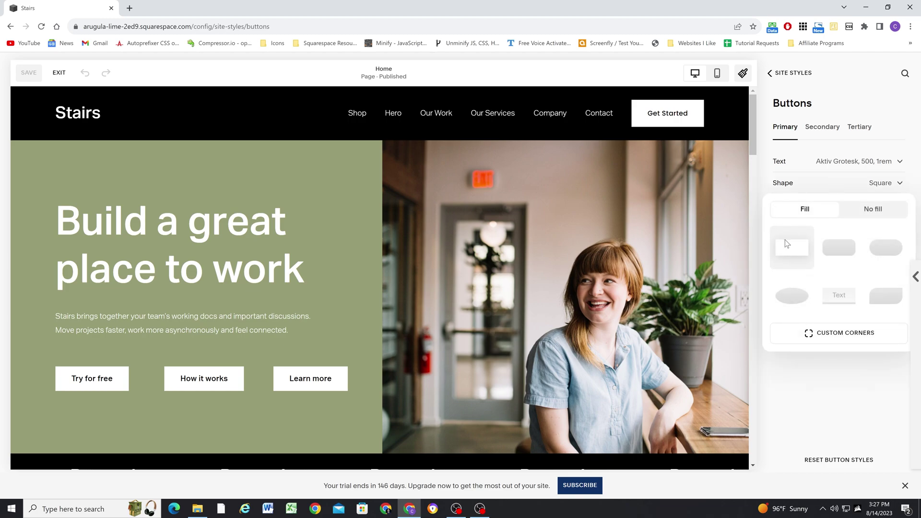
left_click(791, 387)
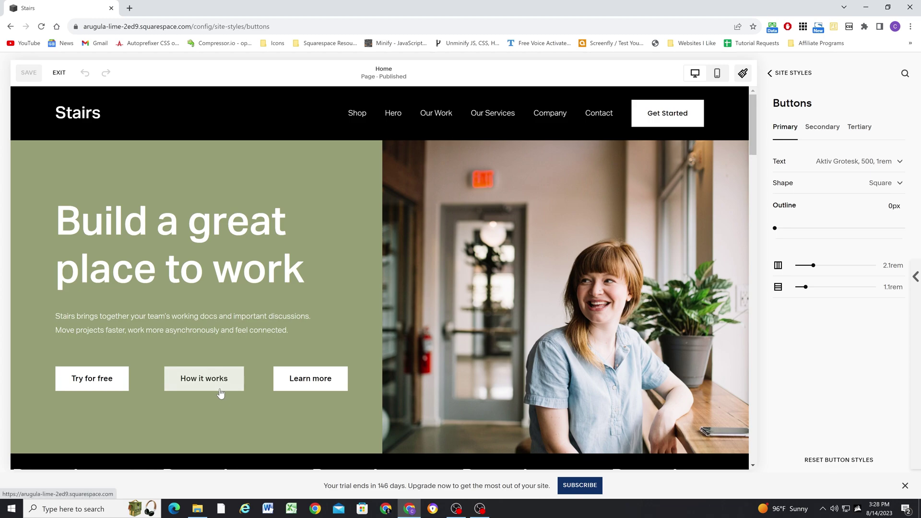
left_click(826, 125)
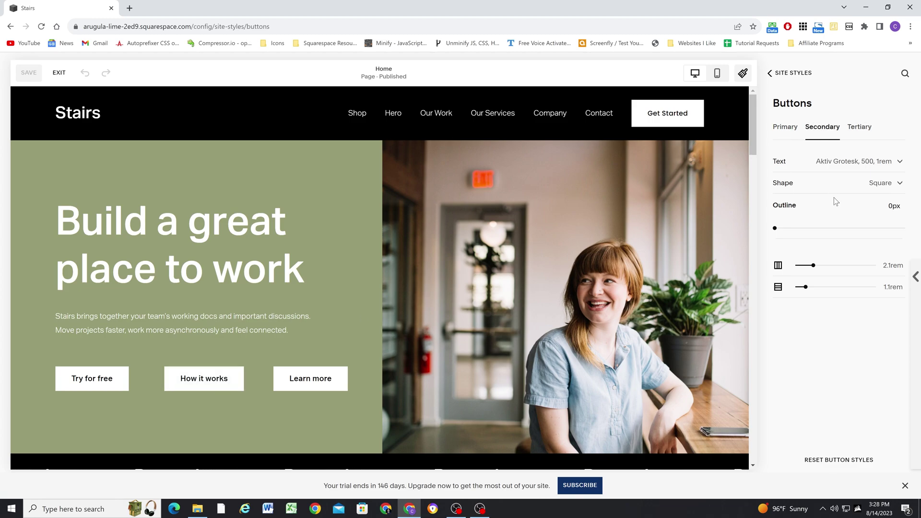
left_click(785, 127)
left_click(791, 73)
Scroll the preview down to the newsletter footer and exit the editor
scroll(575, 208, "down", 10)
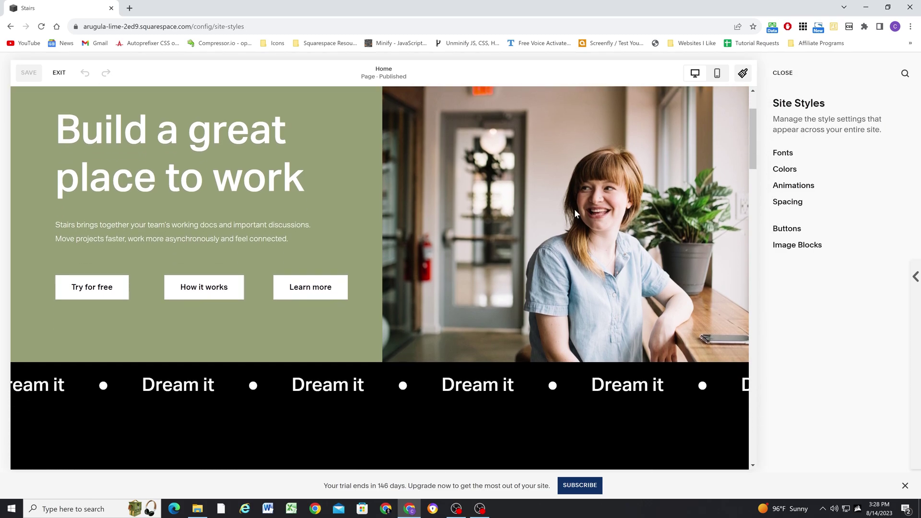
scroll(575, 210, "down", 12)
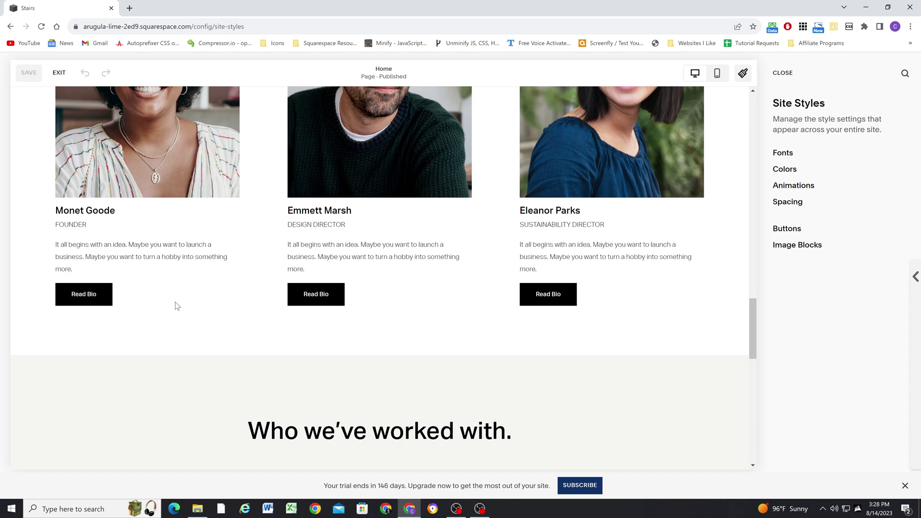
scroll(215, 303, "down", 12)
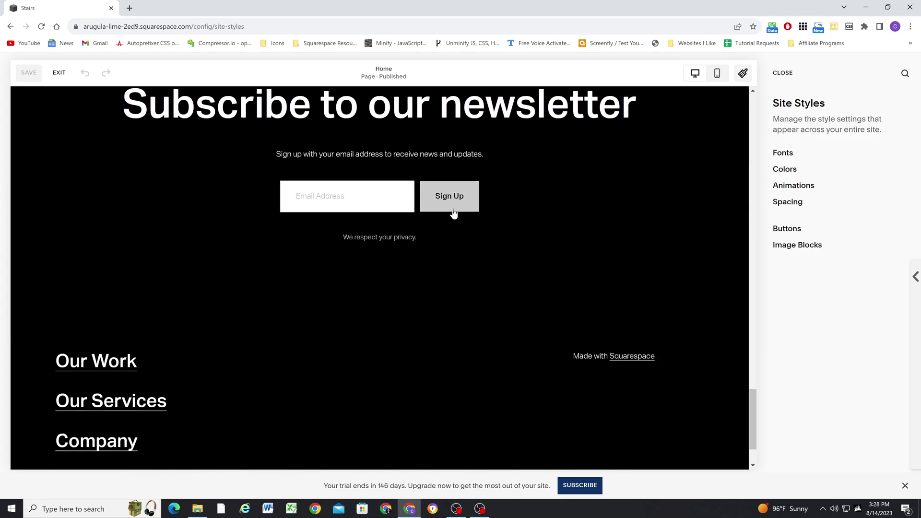
left_click(59, 72)
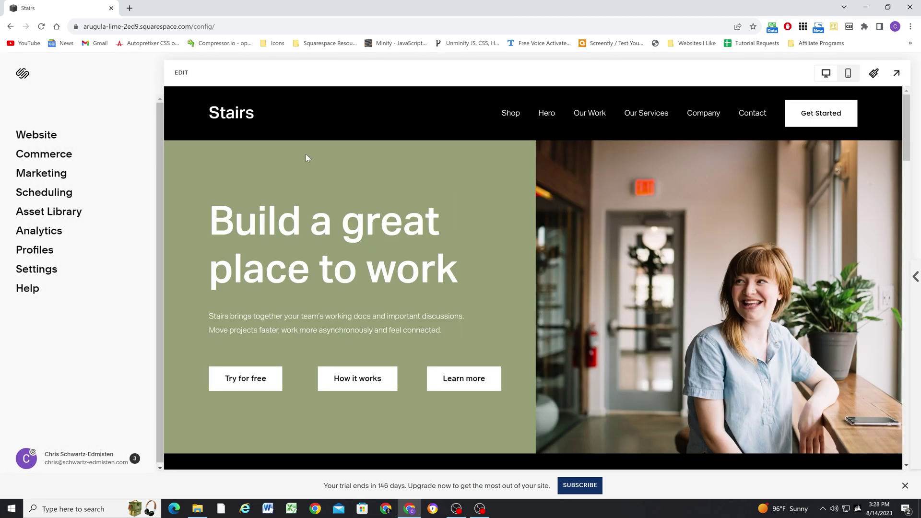
Add the Country Feast Set from the Shop page to the cart
left_click(518, 112)
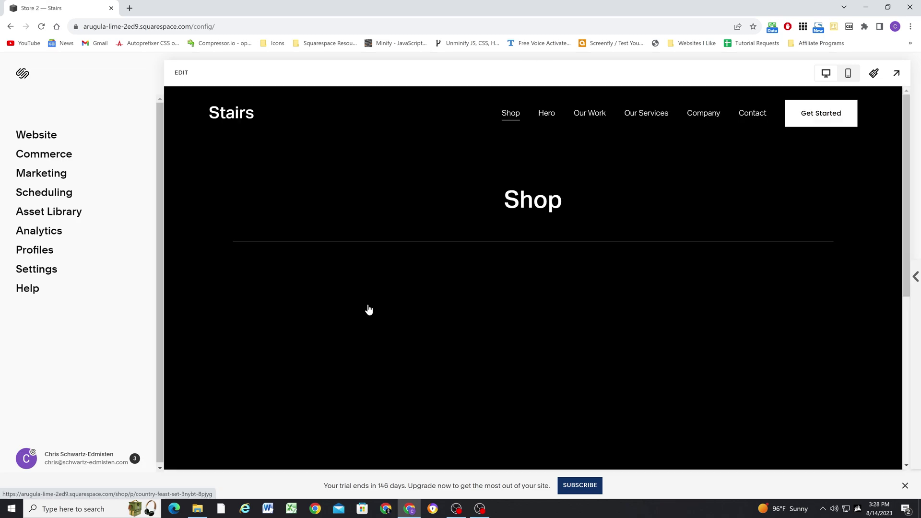
left_click(368, 309)
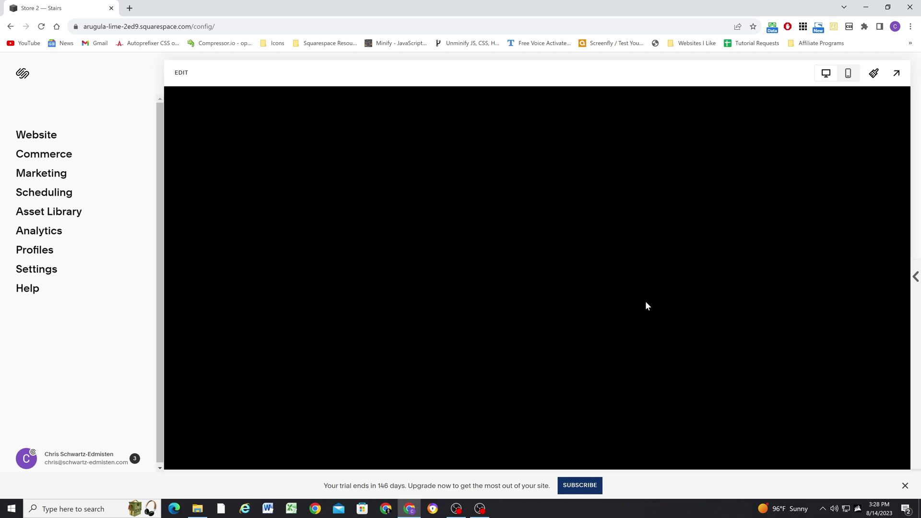
scroll(646, 305, "down", 2)
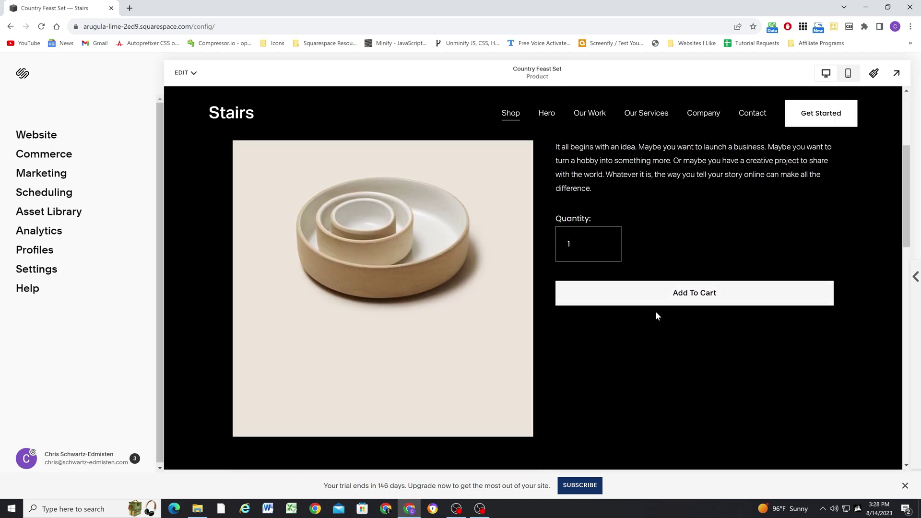
left_click(689, 297)
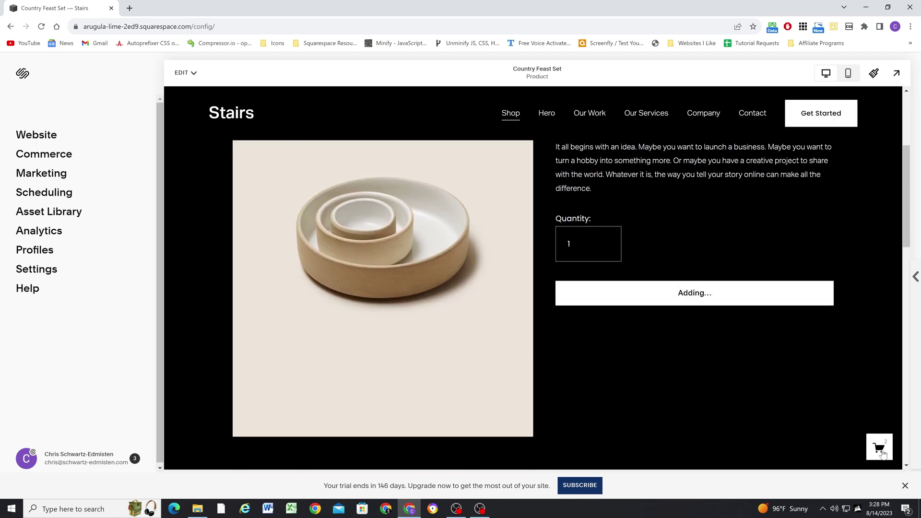
Review the cart (Country Feast Set, quantity 2, $50.00 subtotal), then return to the home page
left_click(885, 453)
scroll(620, 322, "down", 2)
scroll(620, 326, "up", 2)
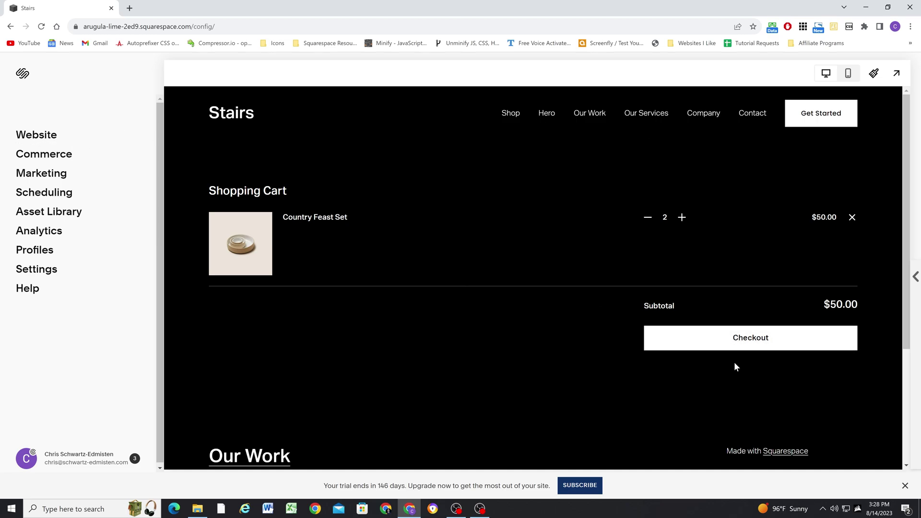
left_click(224, 114)
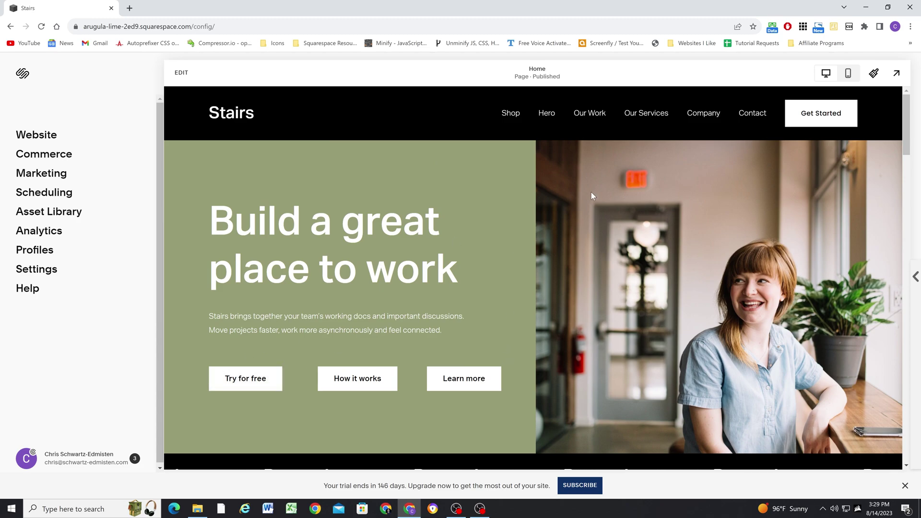
Set the Secondary button to the square No fill shape with a 2px outline and save
left_click(874, 73)
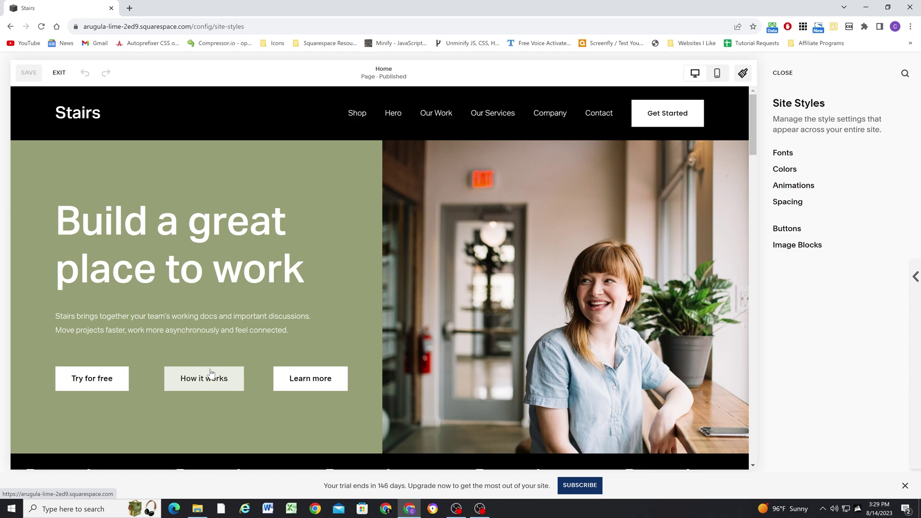
left_click(780, 229)
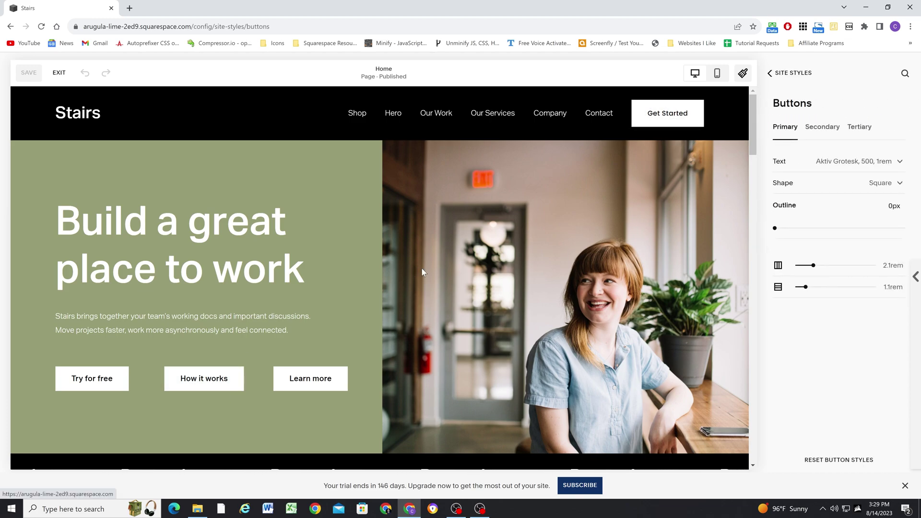
left_click(821, 128)
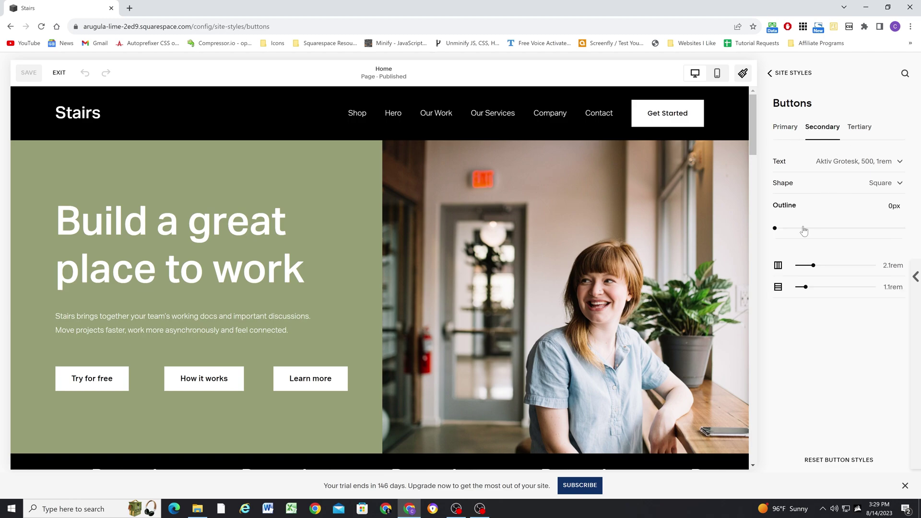
left_click(862, 183)
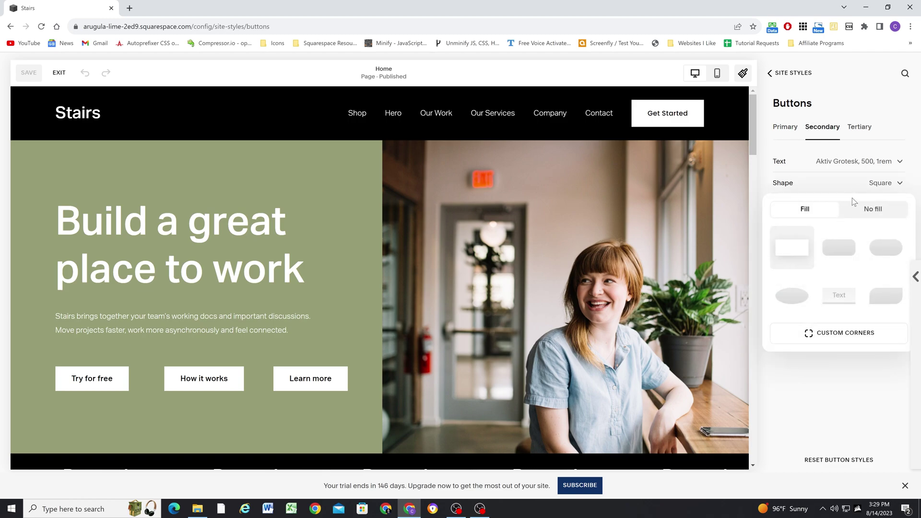
left_click(871, 207)
left_click(871, 207)
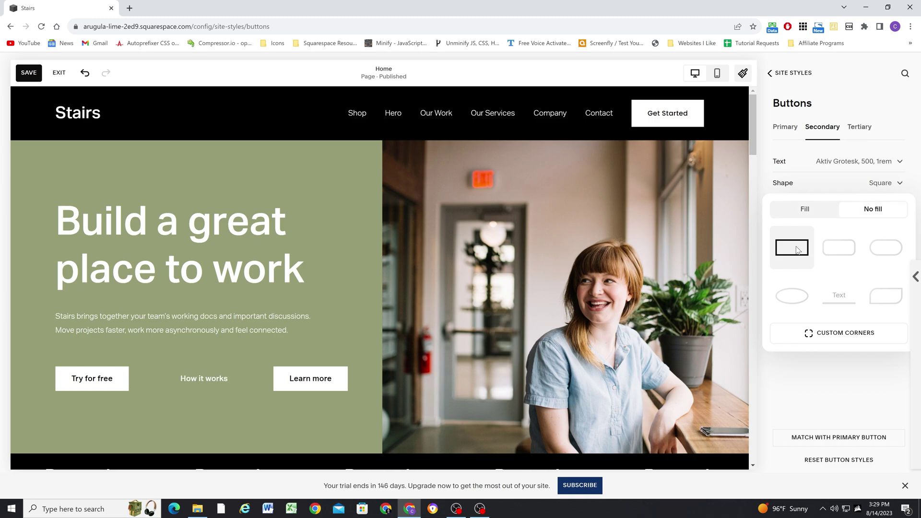
left_click(813, 398)
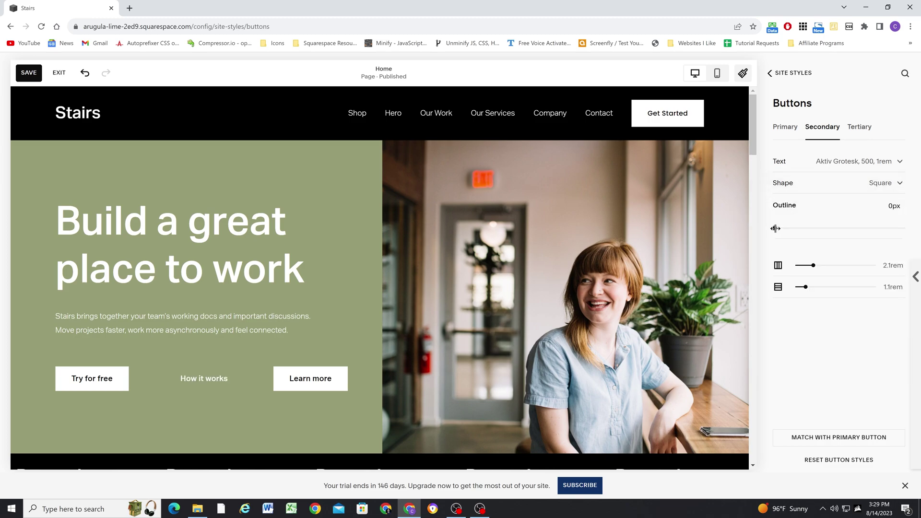
left_click_drag(777, 227, 797, 228)
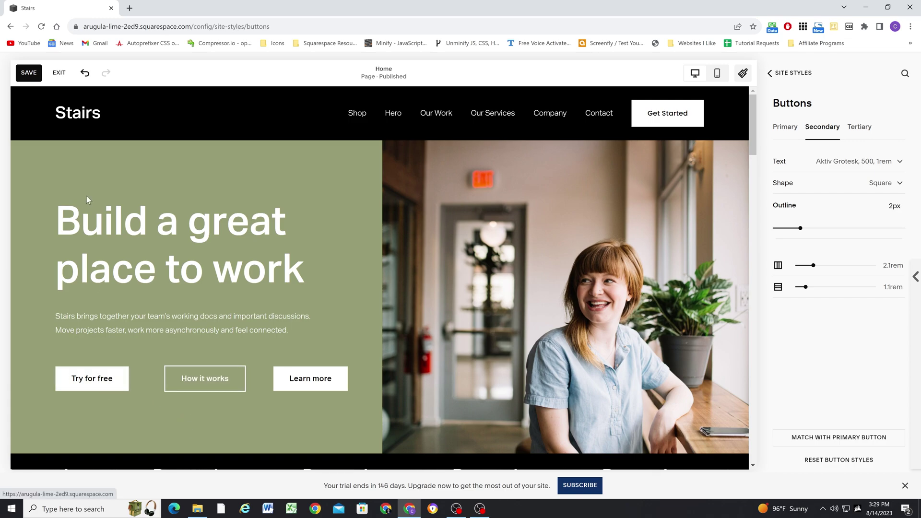
left_click(27, 75)
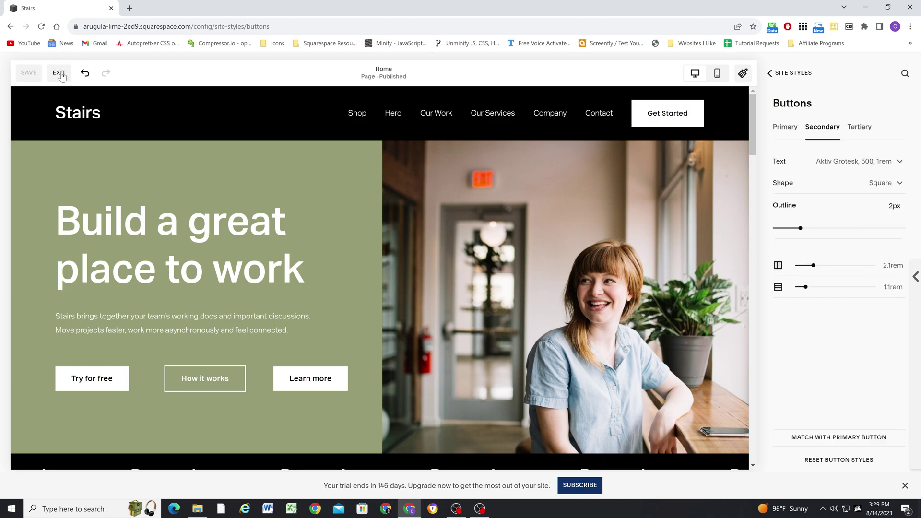
Give the Primary button a 2px outline in Site Styles > Buttons, save, and exit
left_click(59, 73)
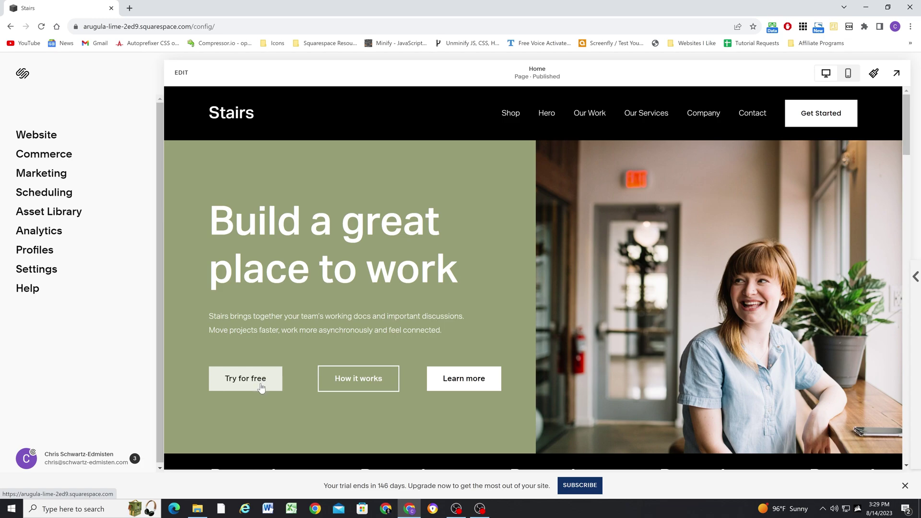
left_click(873, 73)
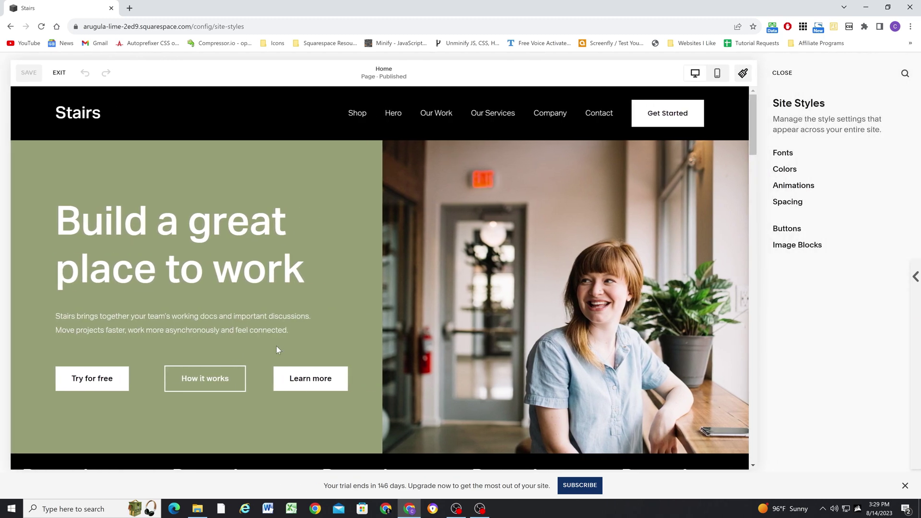
left_click(781, 228)
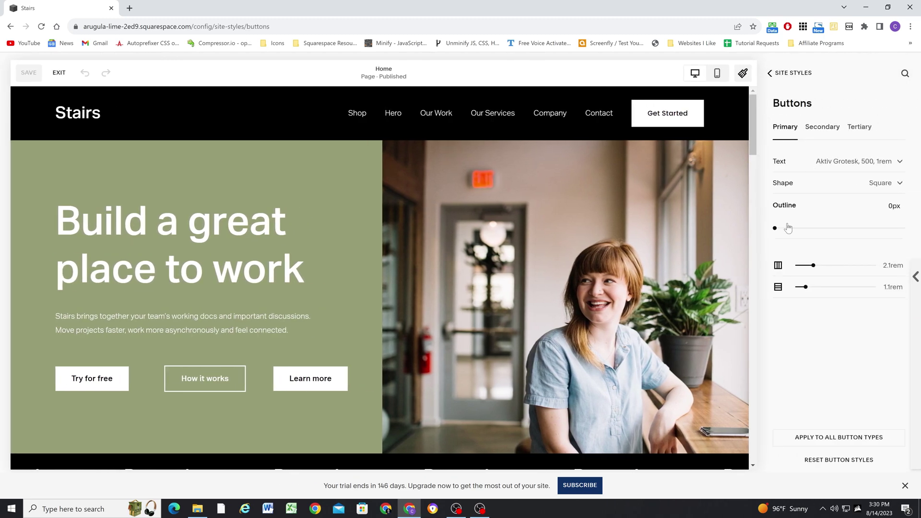
left_click(820, 136)
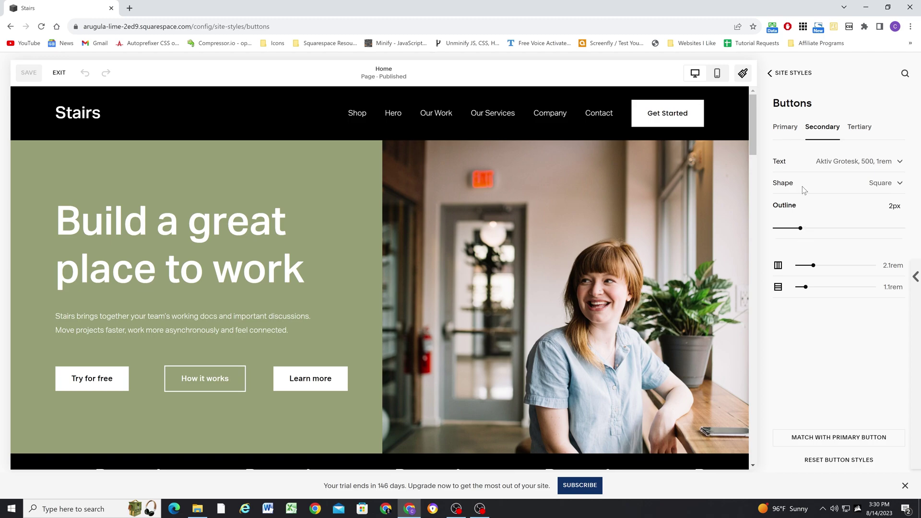
left_click(785, 126)
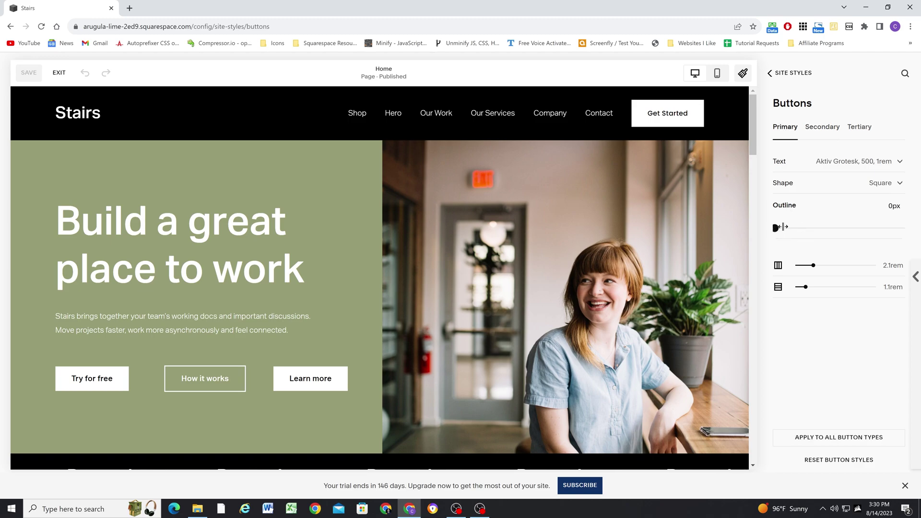
left_click_drag(786, 227, 798, 228)
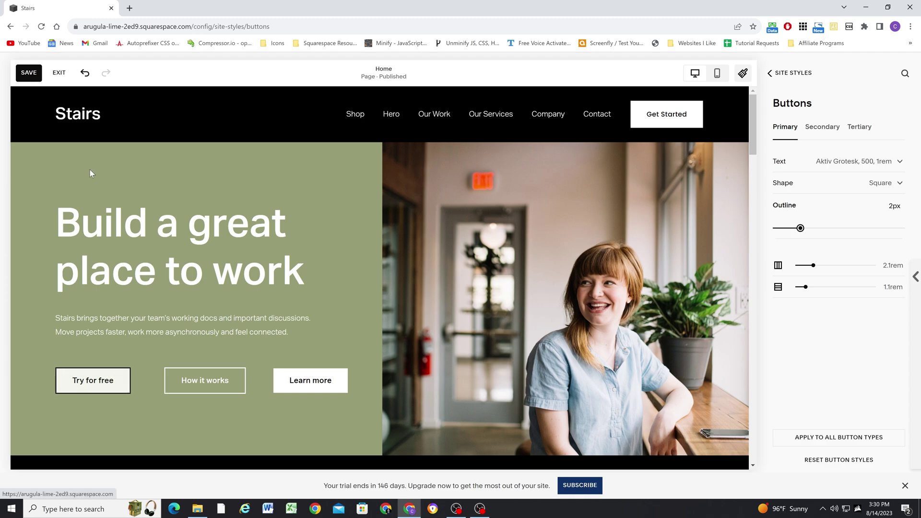
left_click(29, 72)
left_click(59, 72)
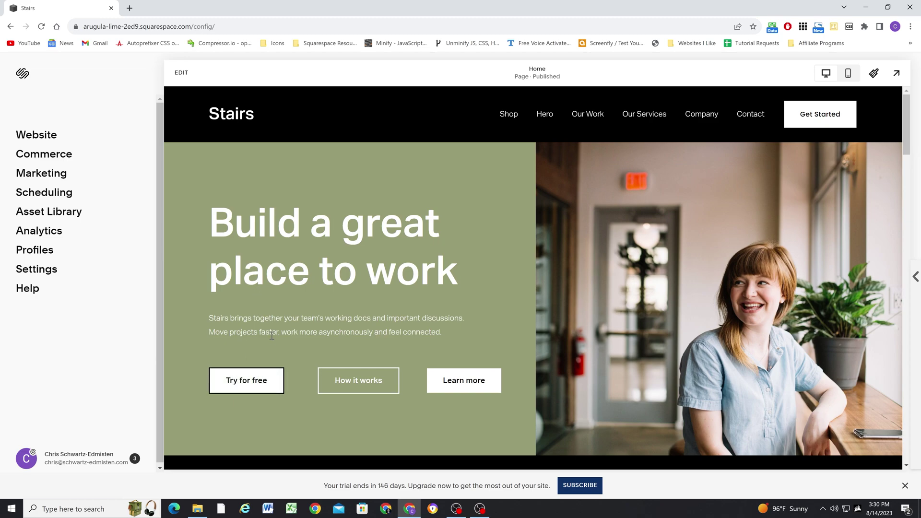
Open Custom CSS from the Website tools, then return to the main dashboard menu
scroll(272, 336, "down", 1)
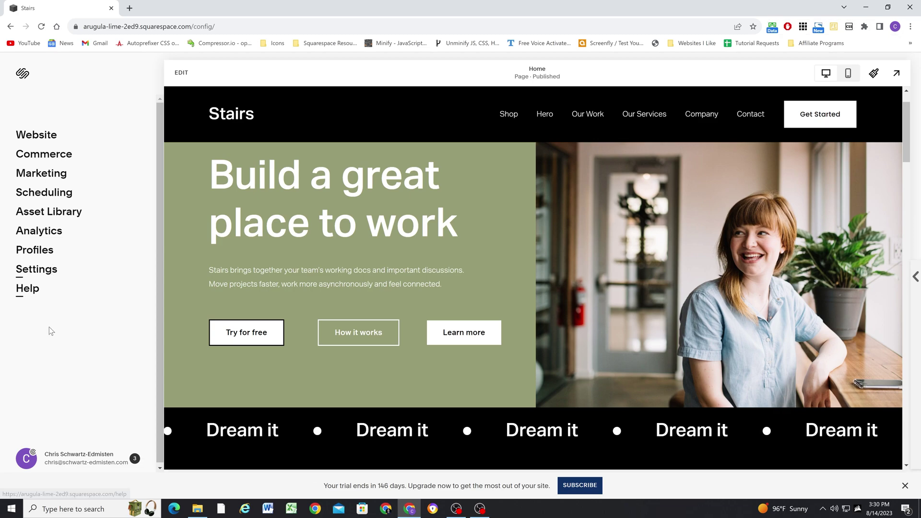
left_click(37, 135)
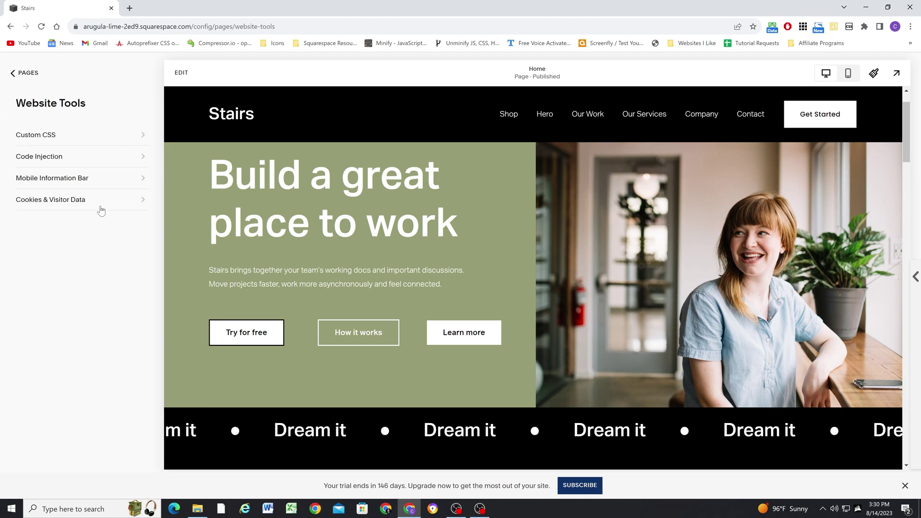
left_click(84, 135)
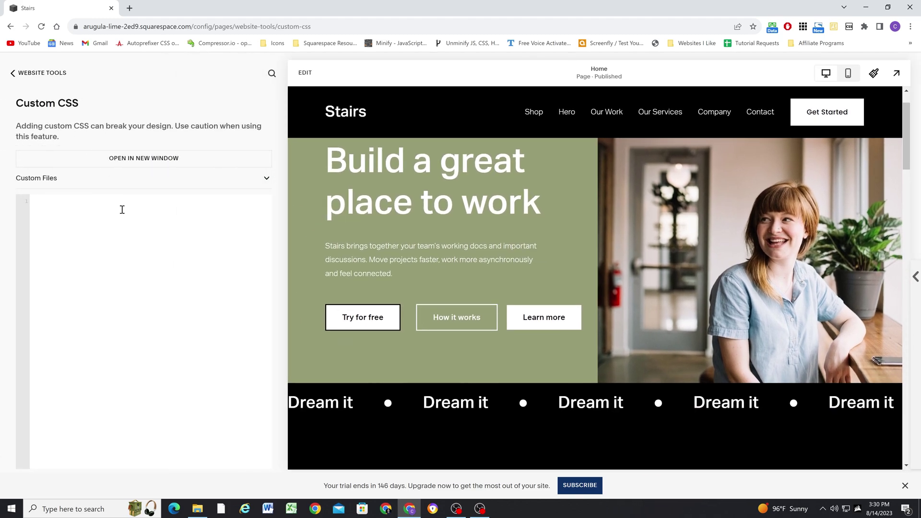
left_click(20, 73)
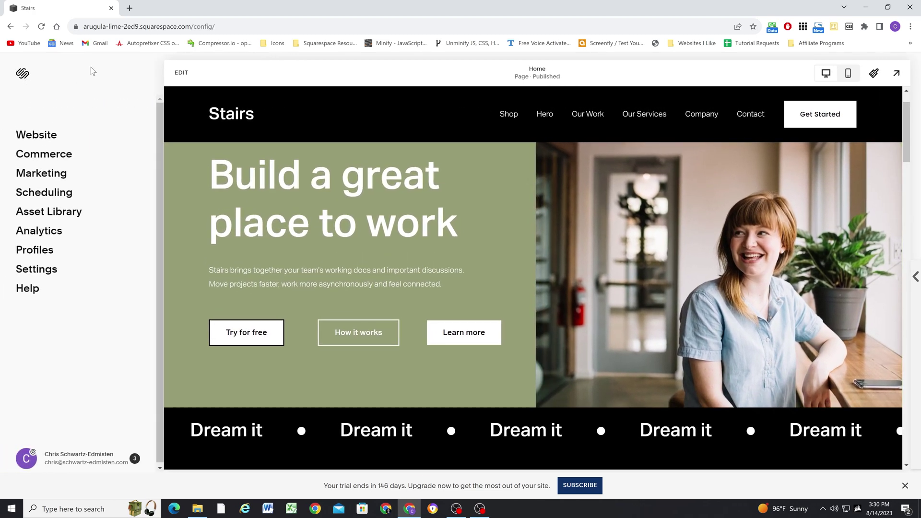
Search for 'css' and open the Custom CSS editor from the results
key("slash")
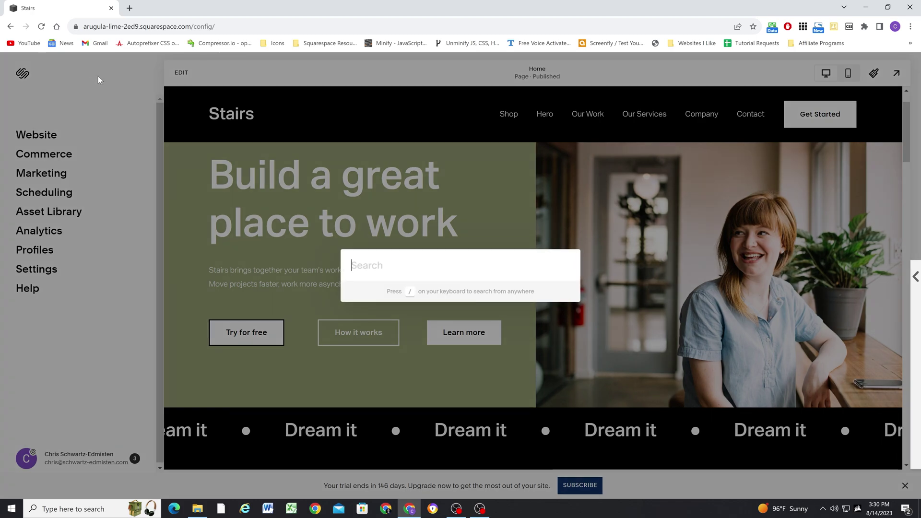
type("css")
key("Return")
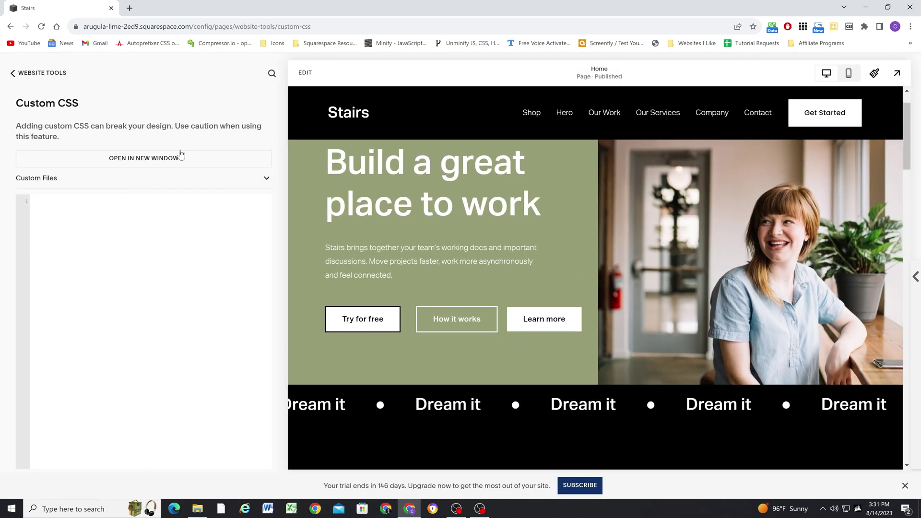
Inspect the Try for free button in Chrome DevTools and move DevTools over the preview
left_click(72, 208)
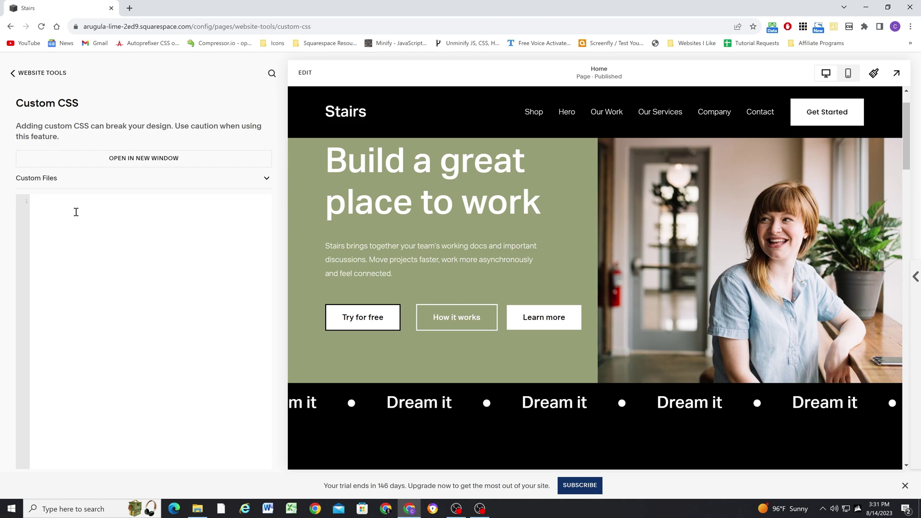
right_click(385, 316)
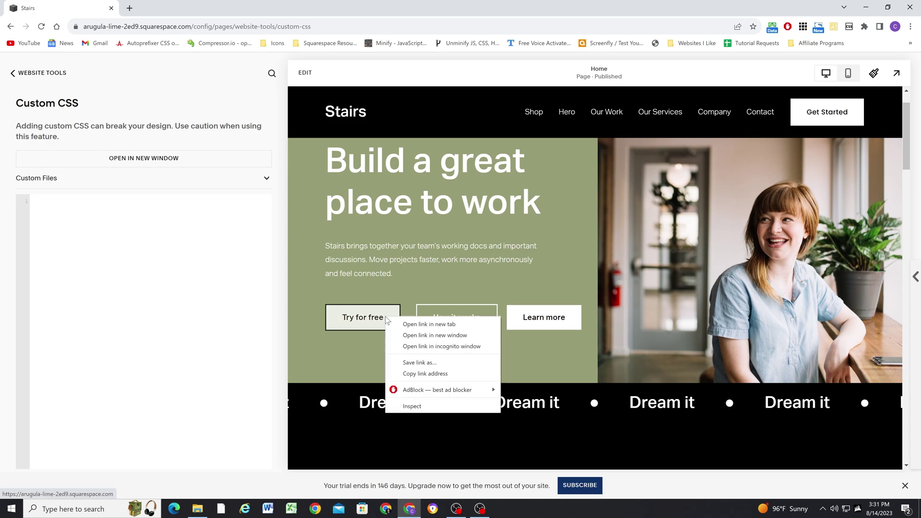
left_click(409, 405)
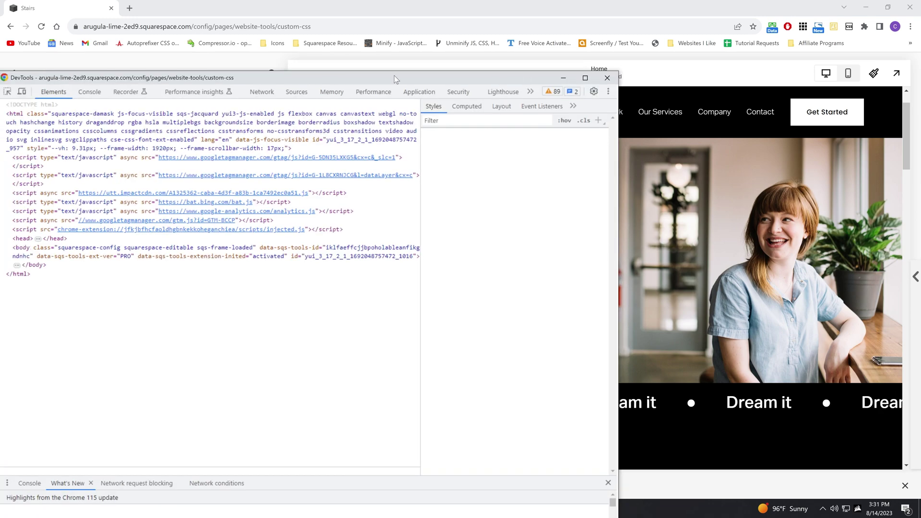
left_click_drag(393, 75, 619, 39)
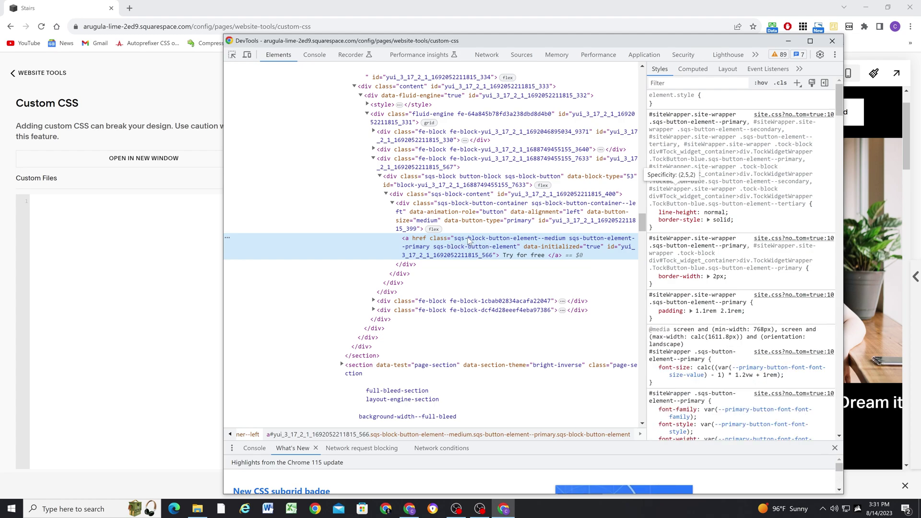